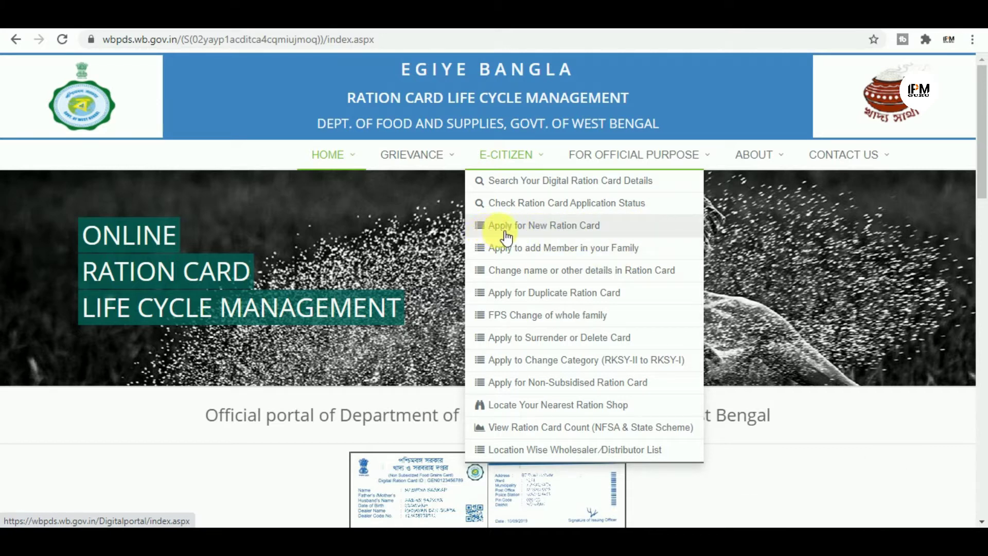
- Open the application for a new ration card from the e-citizen services
click(561, 233)
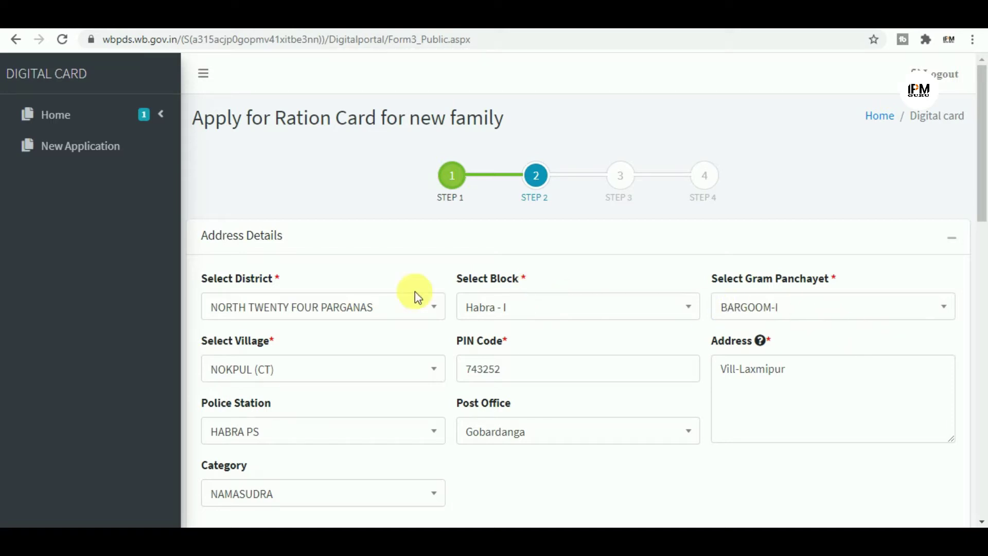
- Choose the applicant's district and block in the address details
click(372, 312)
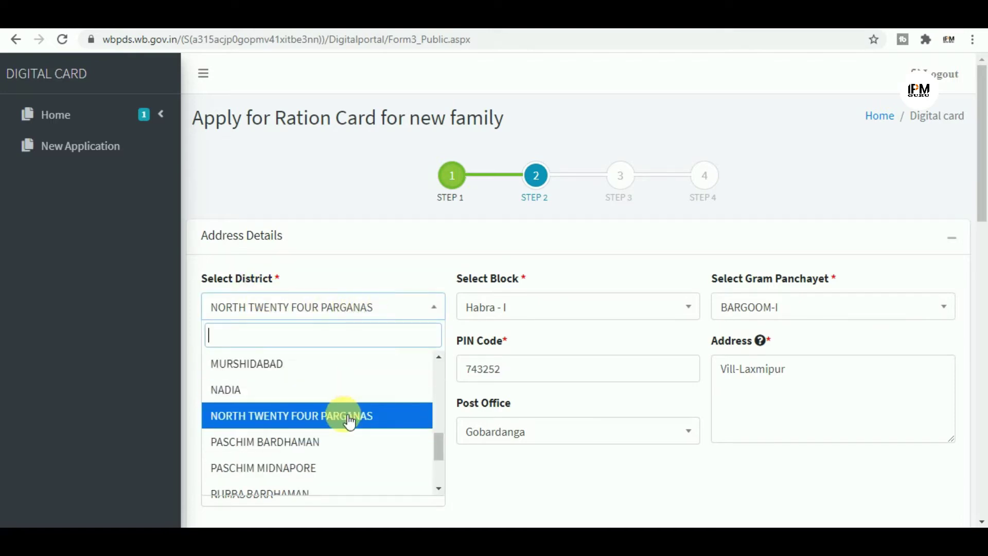
scroll(350, 421, down, 2)
scroll(350, 420, up, 2)
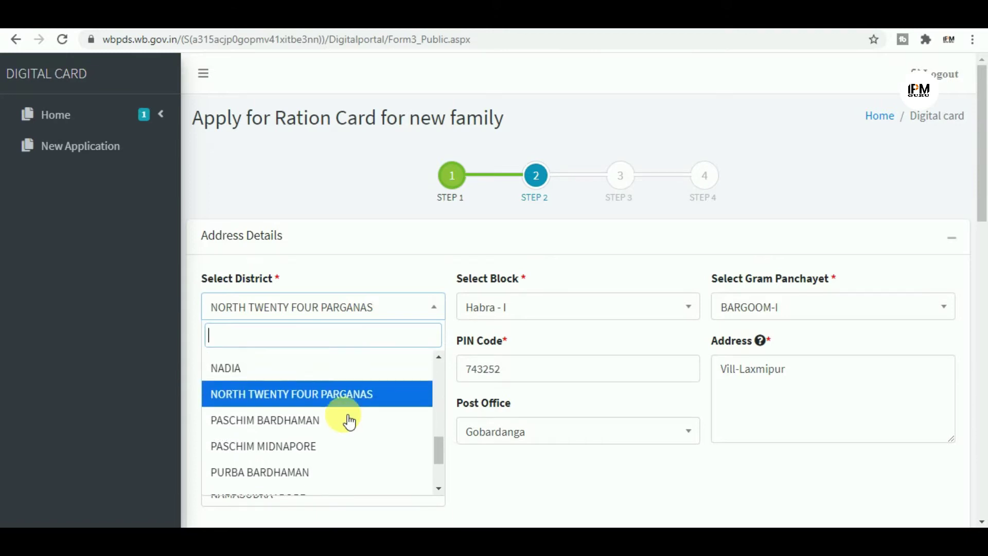
click(343, 408)
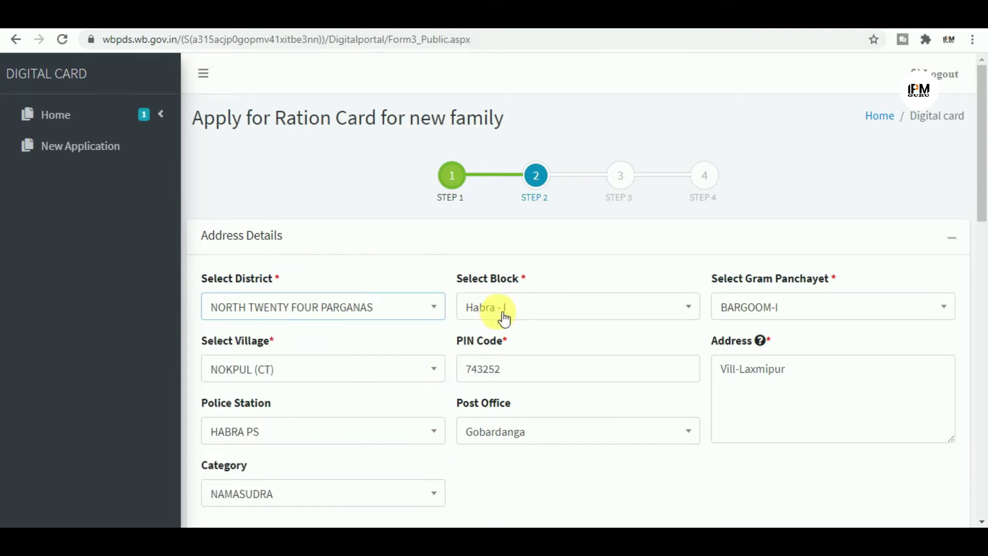
click(547, 314)
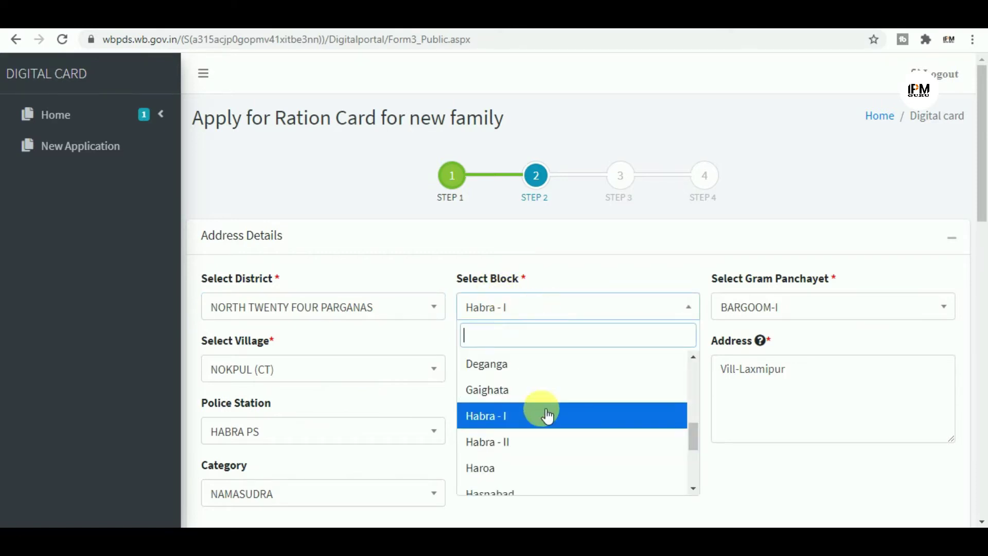
click(559, 425)
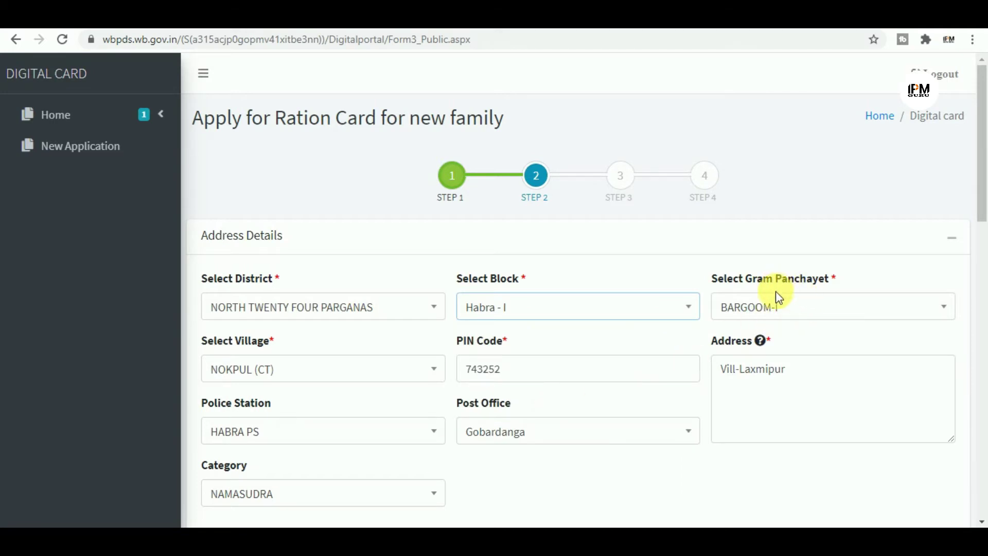
- Choose the applicant's gram panchayat and village in the address details
click(841, 311)
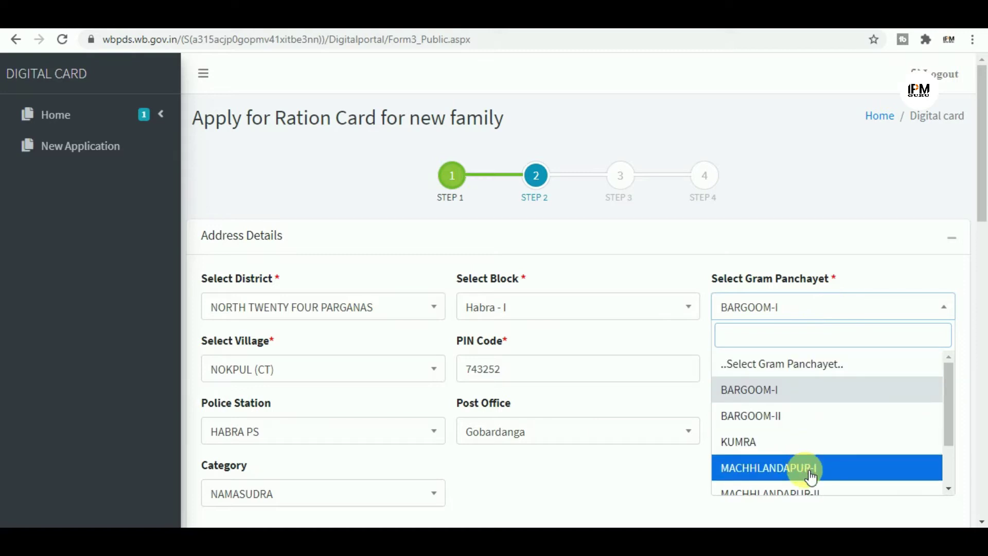
click(810, 389)
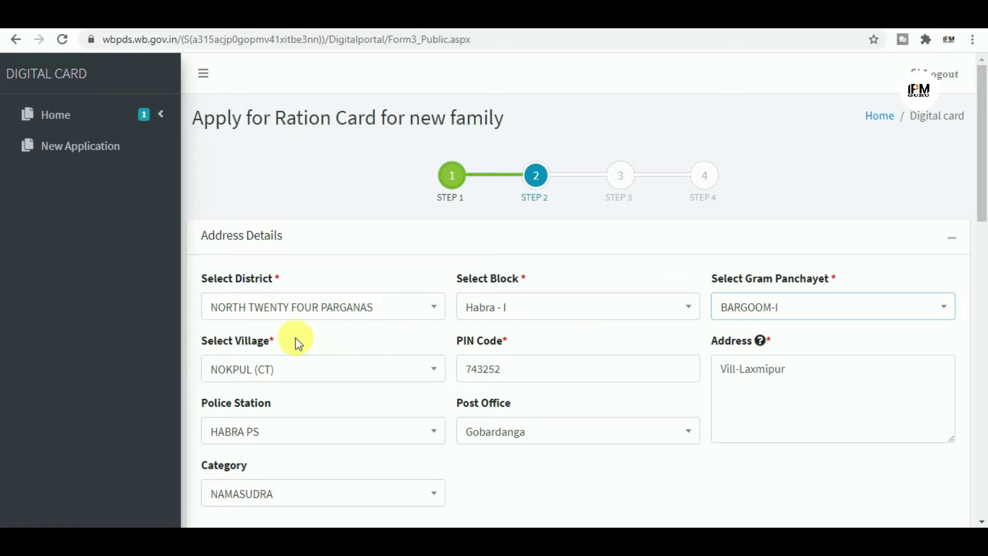
click(365, 380)
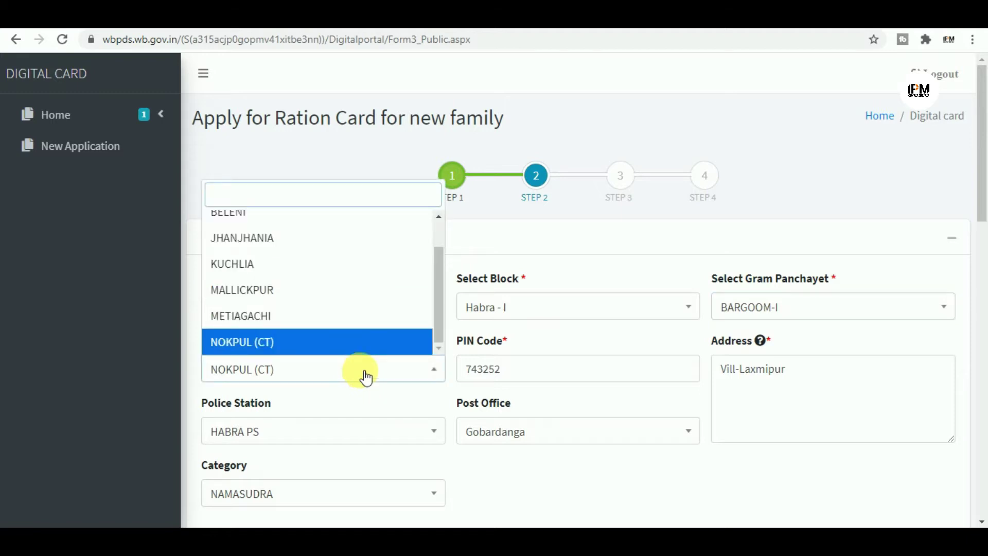
scroll(343, 257, up, 2)
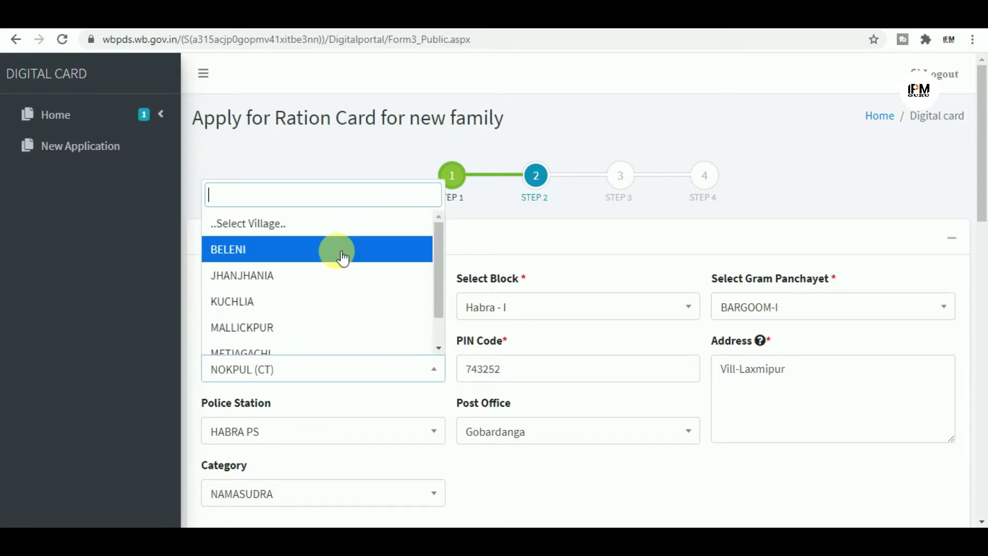
scroll(342, 257, down, 2)
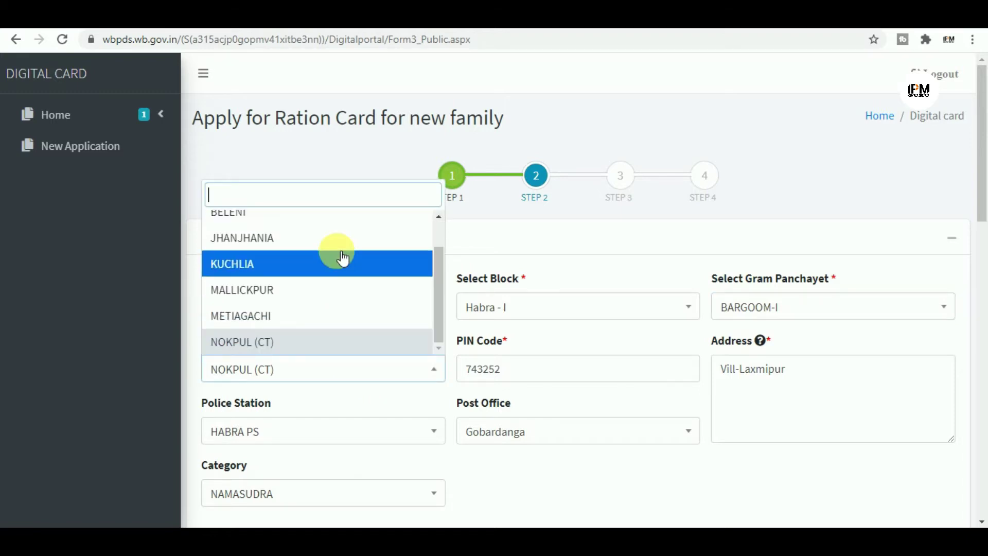
click(344, 345)
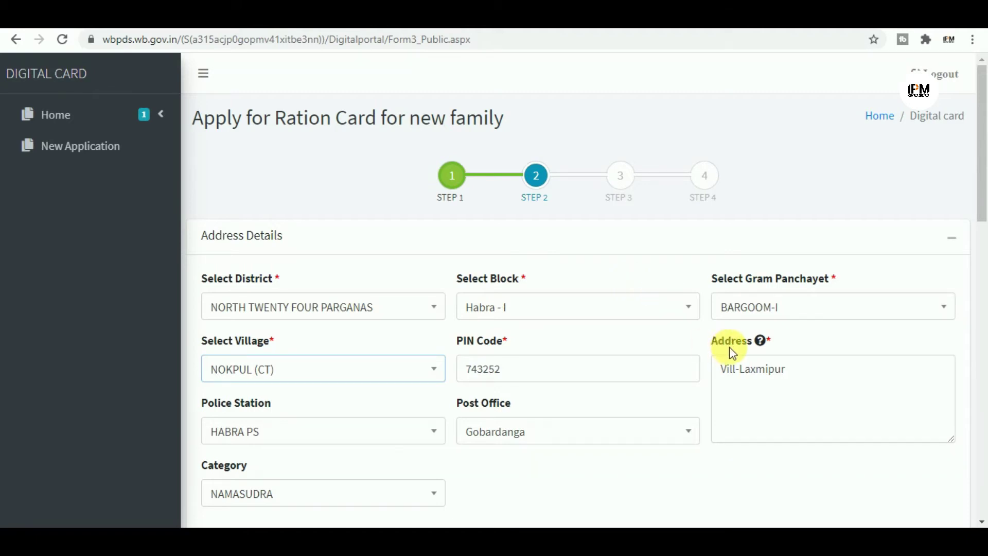
- Look through the police station options and choose the applicant's post office in the address details
scroll(834, 349, down, 3)
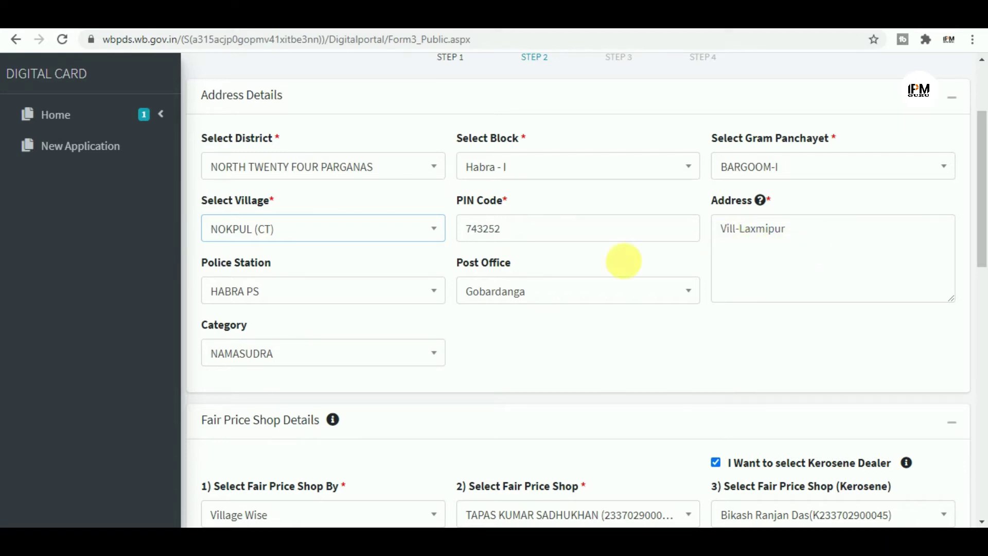
click(302, 288)
scroll(341, 385, down, 3)
scroll(341, 384, down, 2)
scroll(341, 385, up, 5)
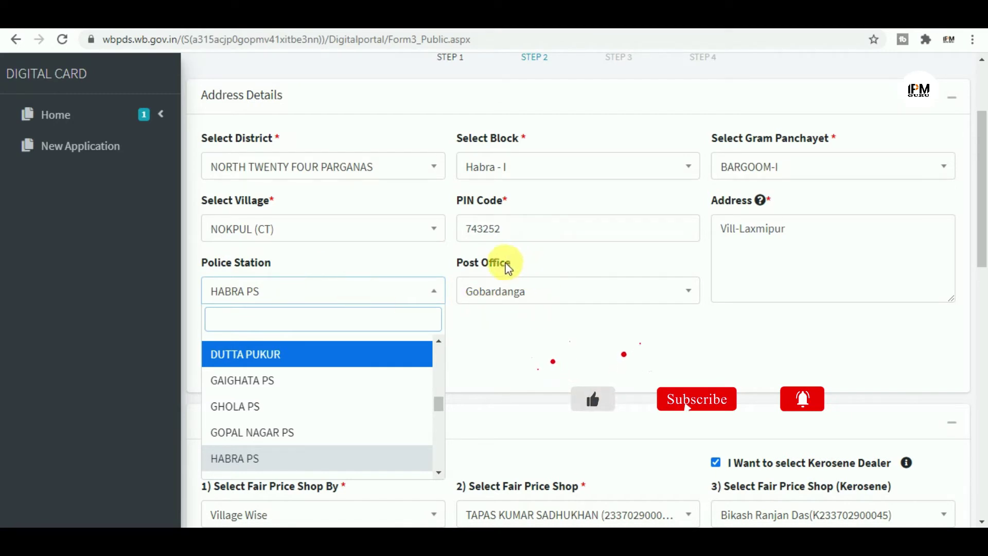
click(618, 293)
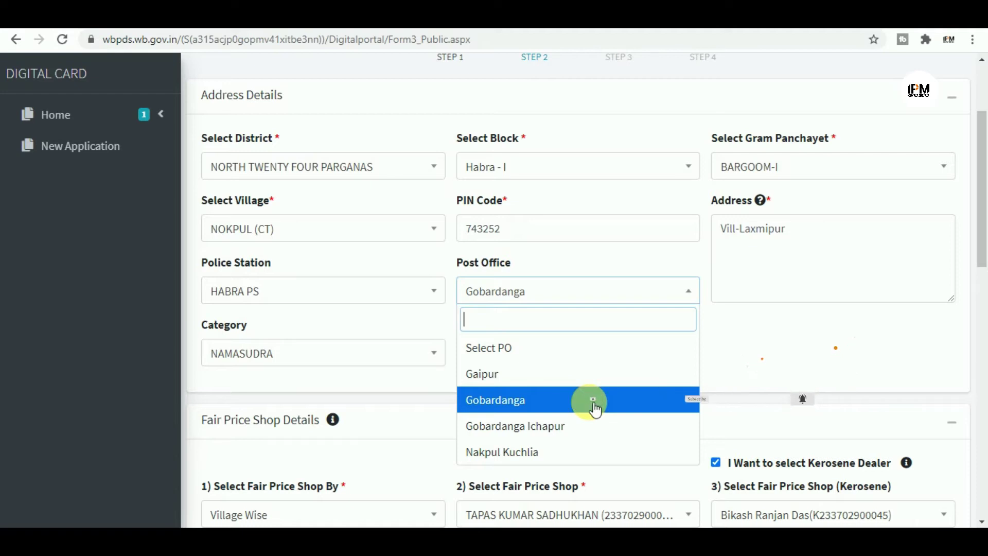
click(552, 397)
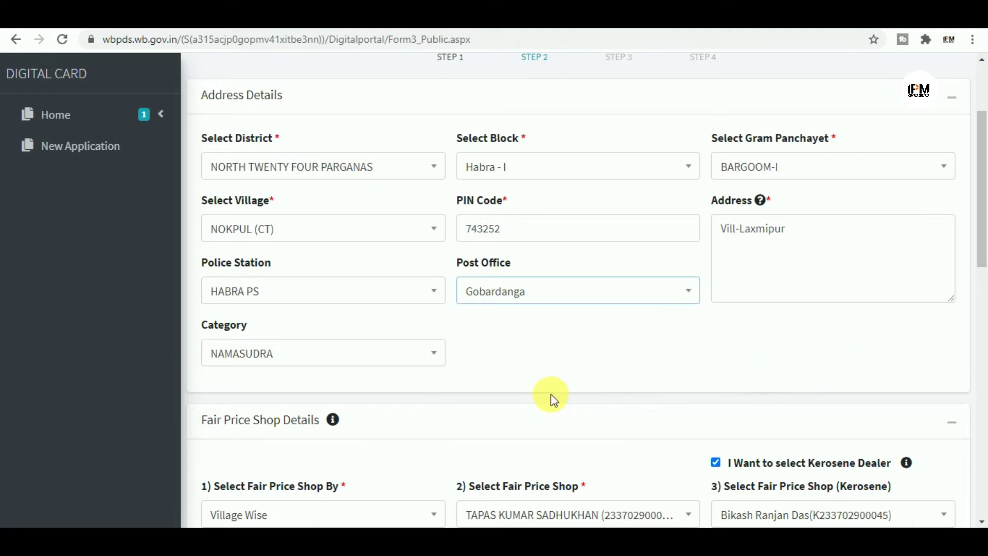
- Look through the available options for the applicant's category in the address details
scroll(662, 357, down, 3)
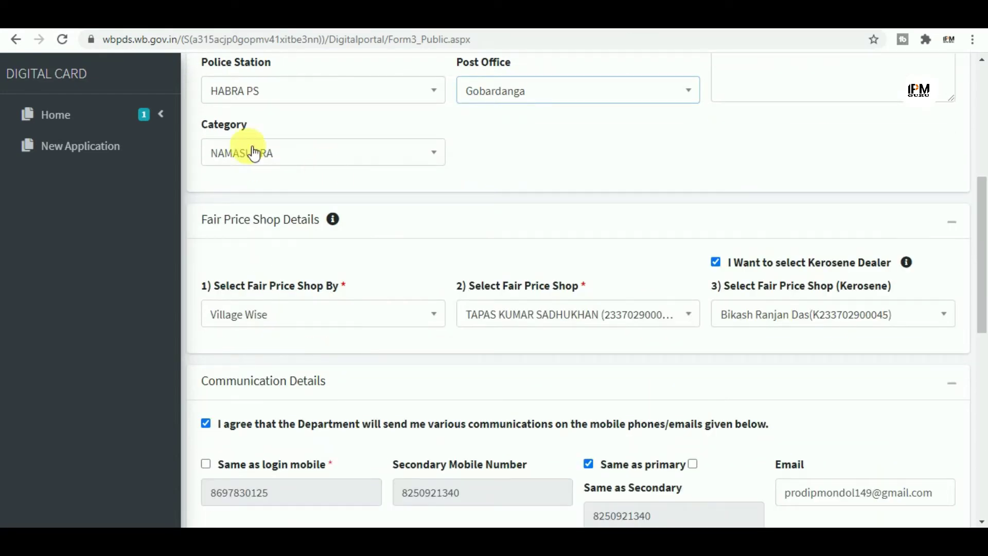
click(344, 159)
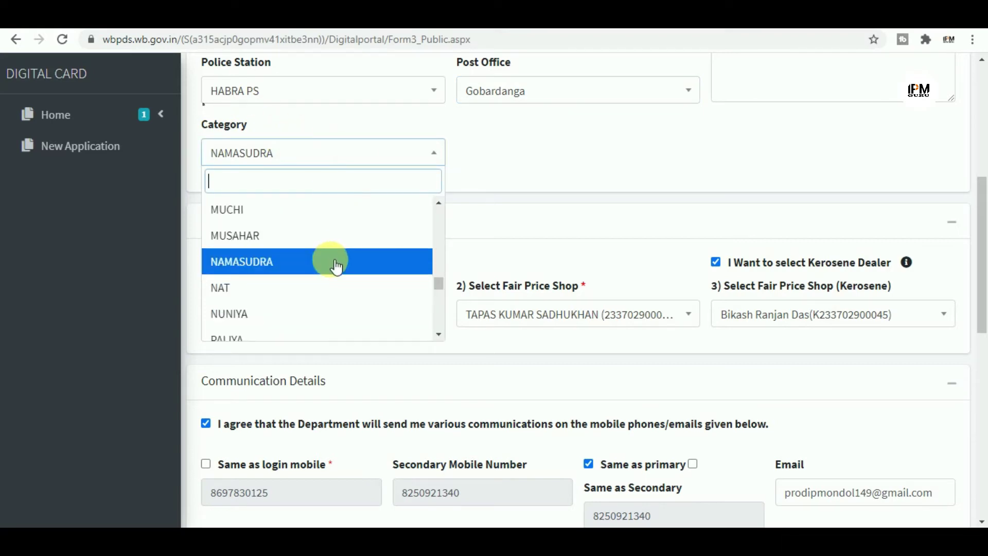
scroll(336, 266, down, 5)
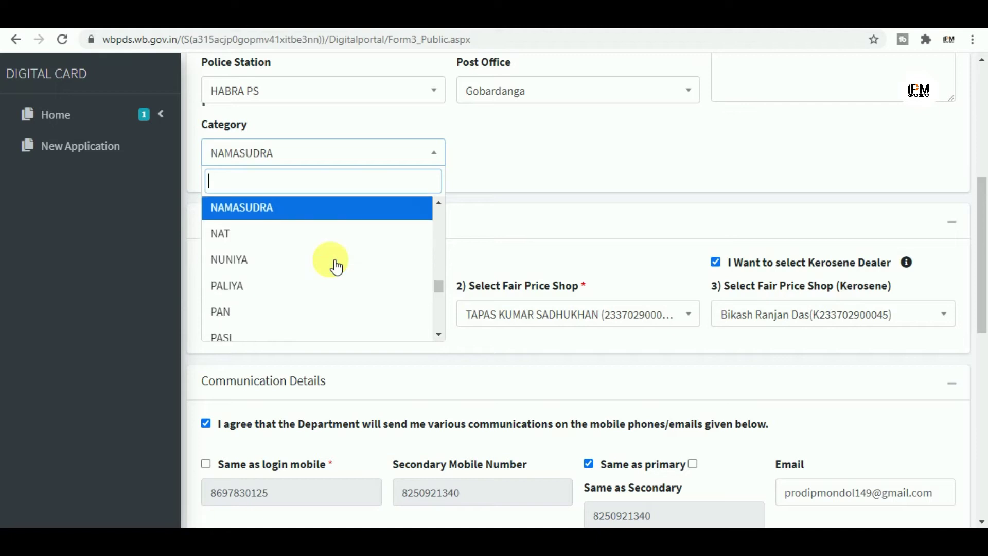
scroll(336, 265, down, 1)
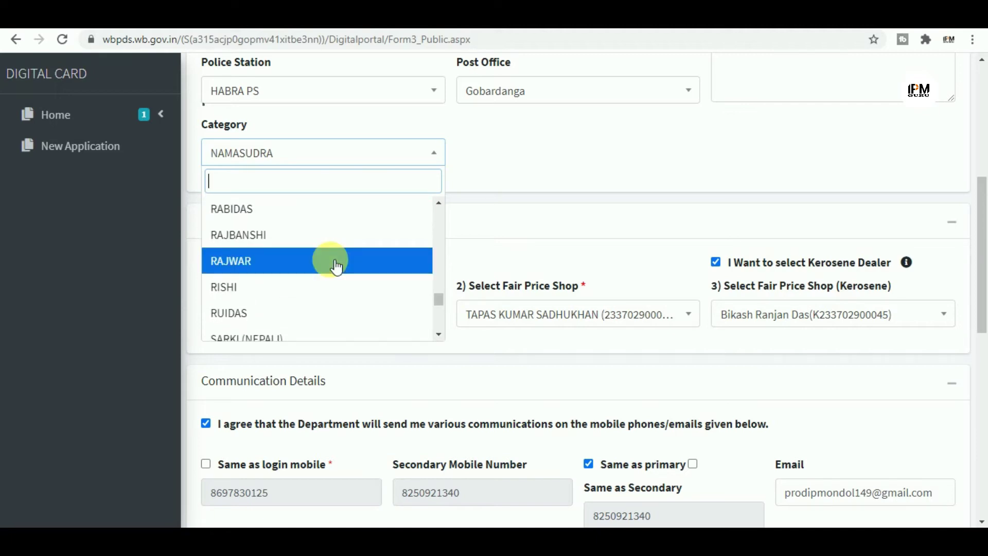
- Complete the fair price shop details with Village Wise selection, the listed ration shop and the applicant's kerosene dealer
scroll(553, 195, down, 3)
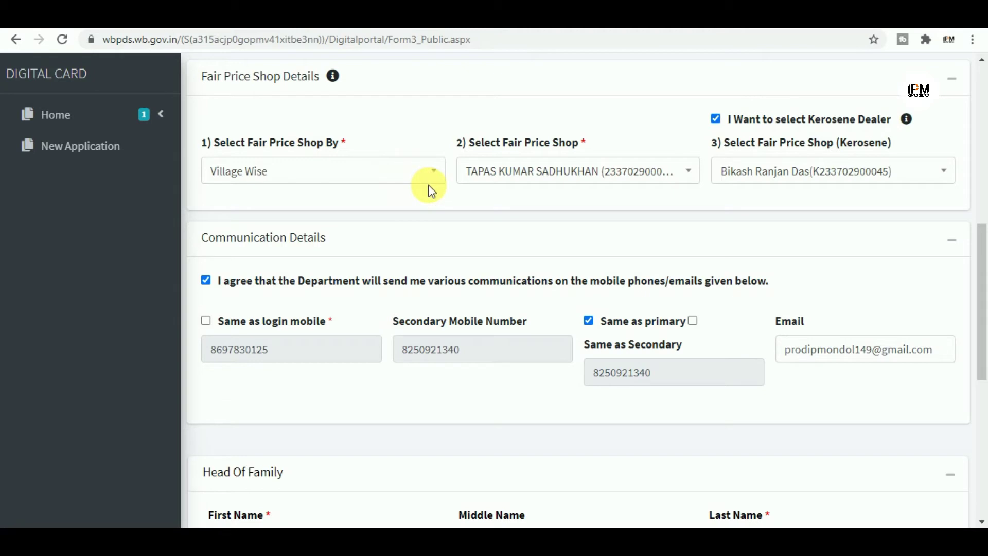
click(374, 174)
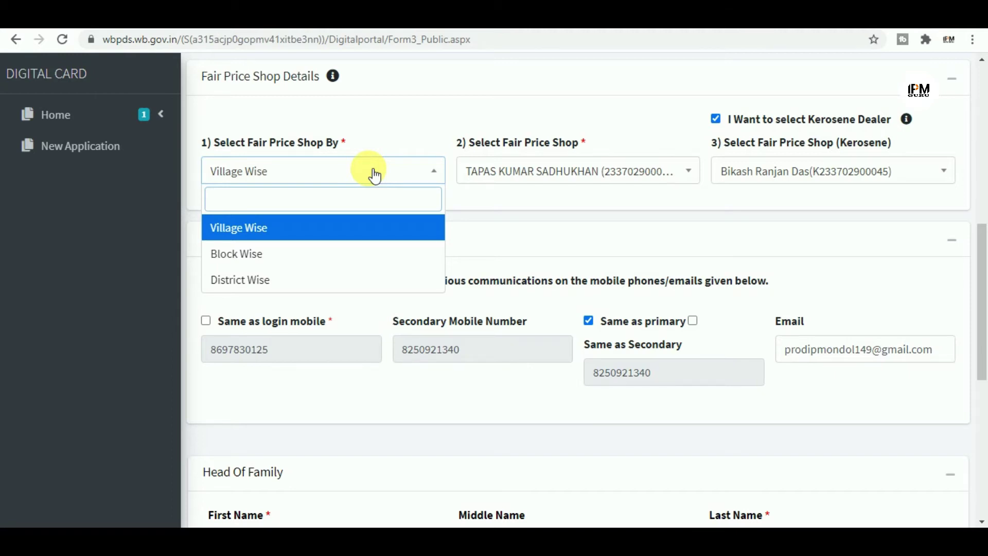
click(304, 230)
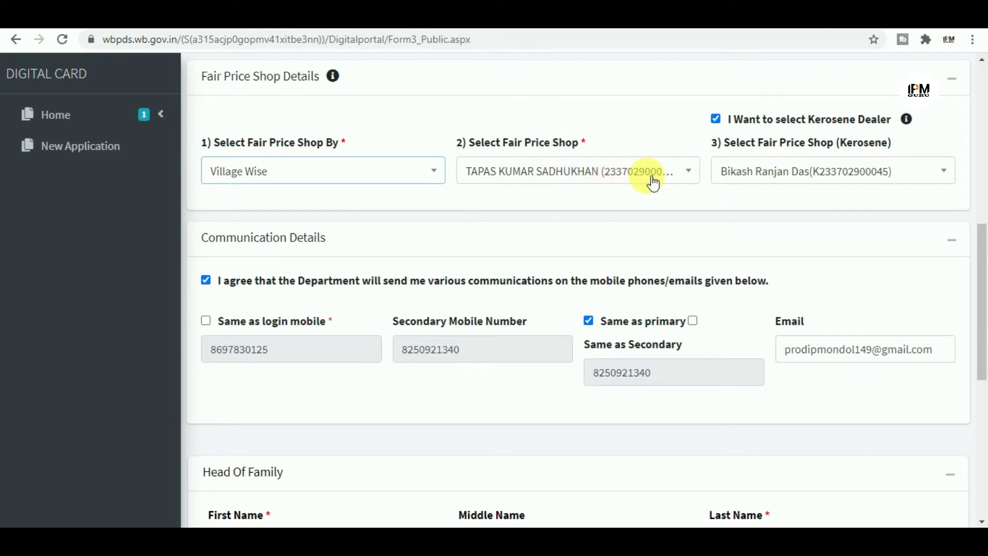
click(611, 177)
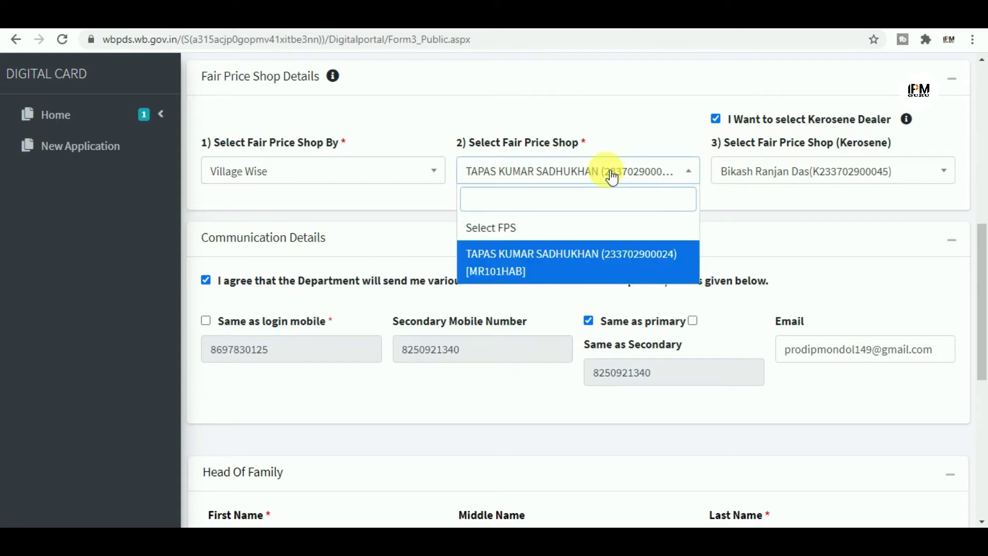
click(610, 256)
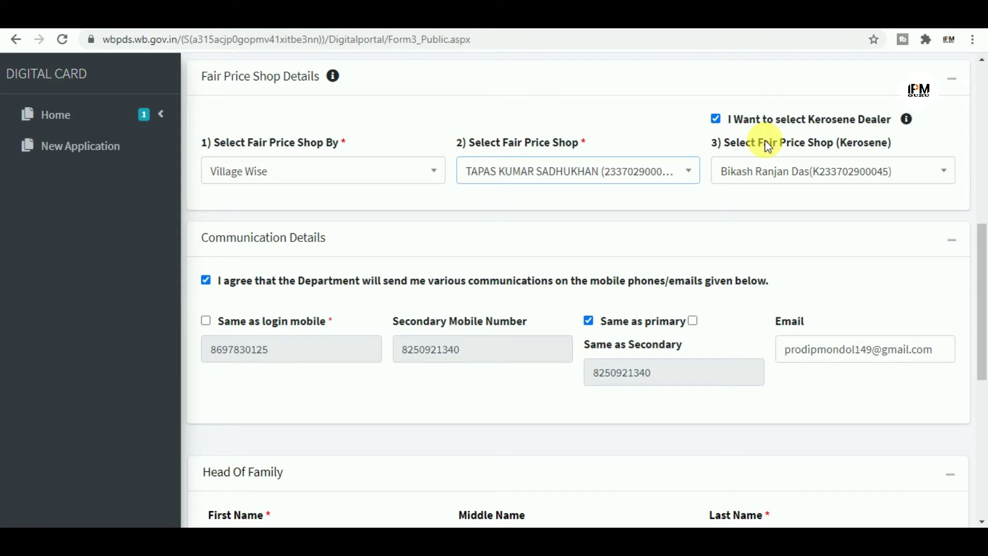
click(818, 177)
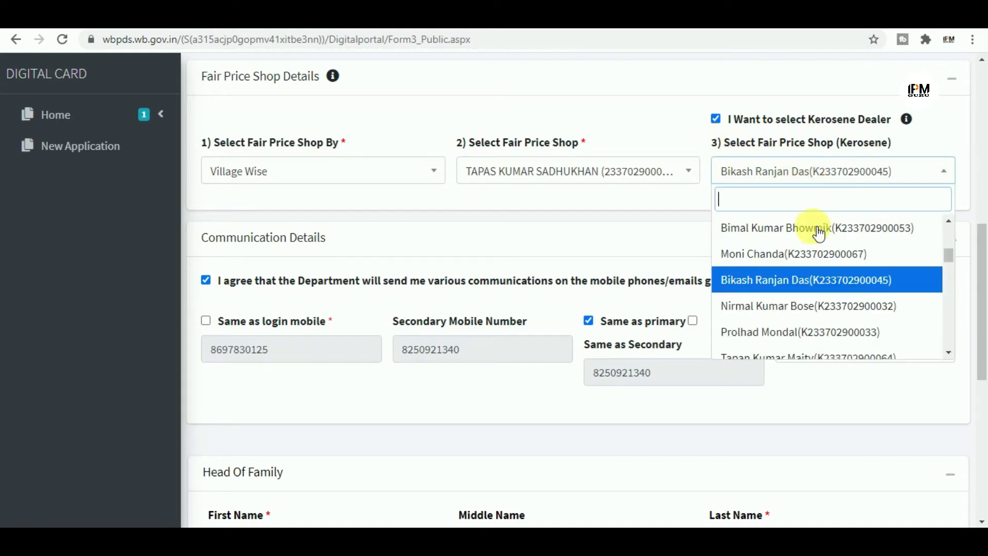
click(818, 291)
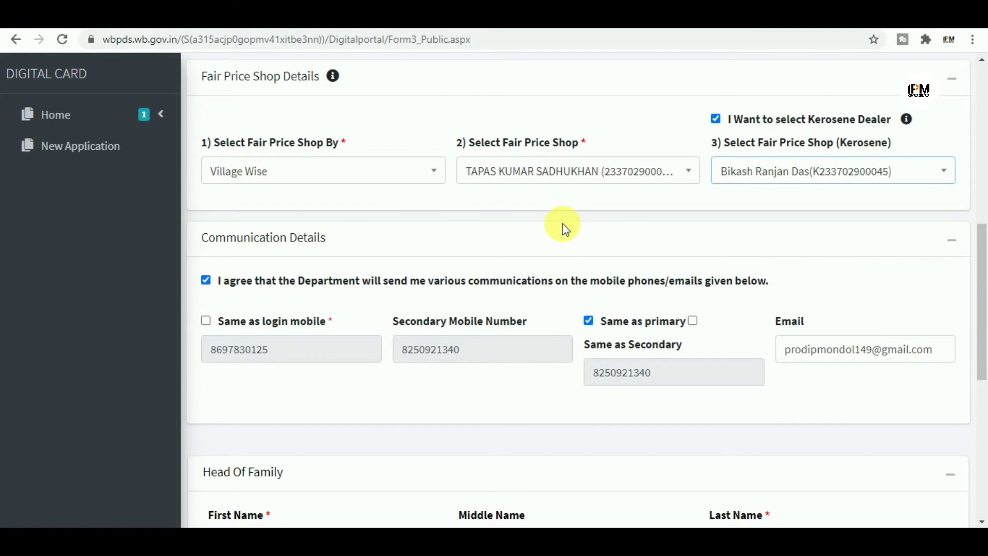
- Check the communication and head of family details and proceed to the application summary
scroll(563, 226, down, 2)
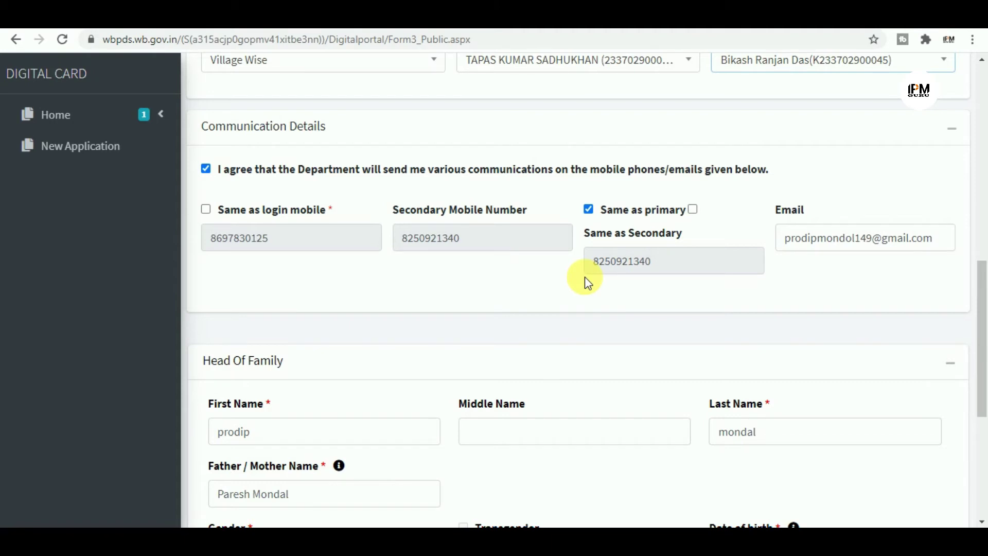
scroll(587, 283, down, 5)
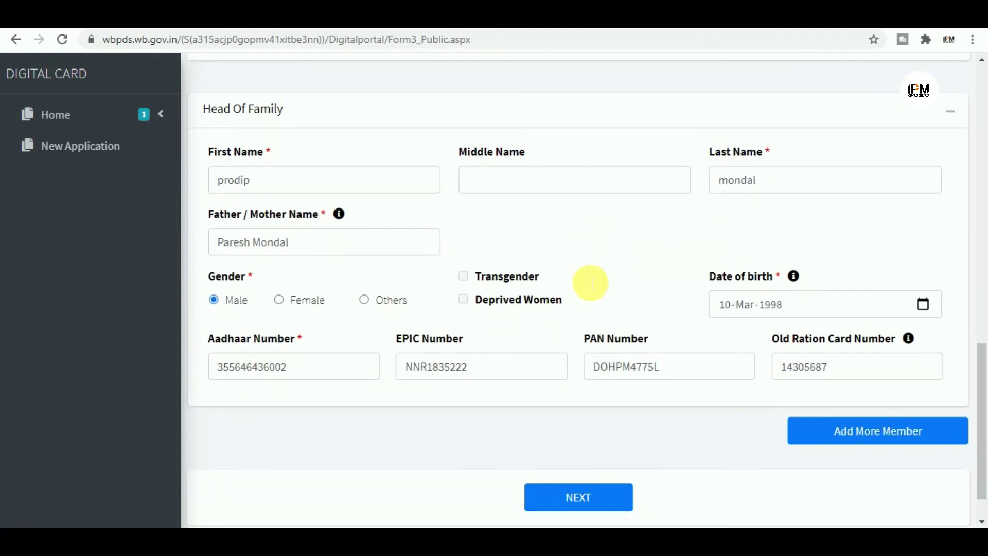
scroll(590, 282, down, 1)
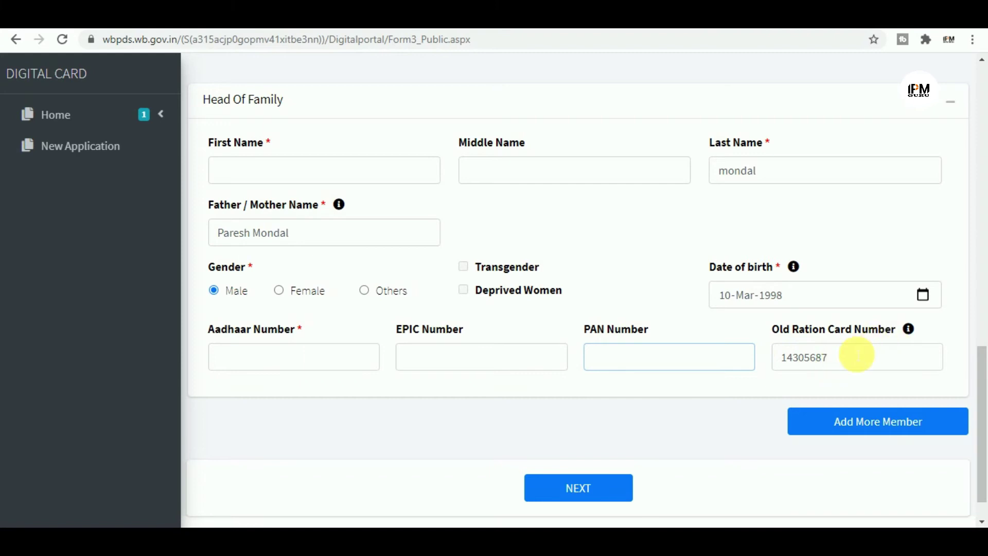
scroll(854, 353, down, 1)
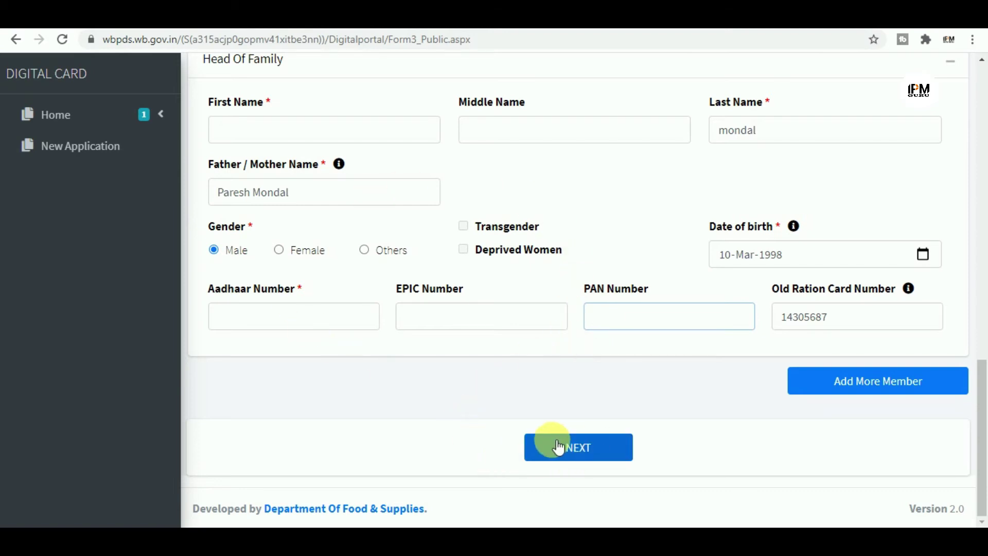
click(574, 446)
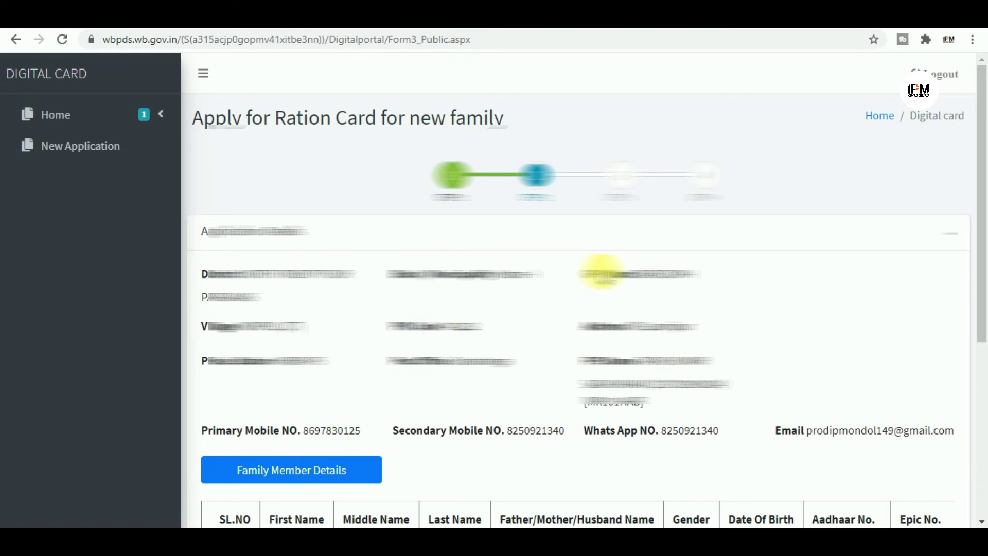
- Review the application summary, agree that no further changes are needed and proceed to the document upload
scroll(727, 287, down, 2)
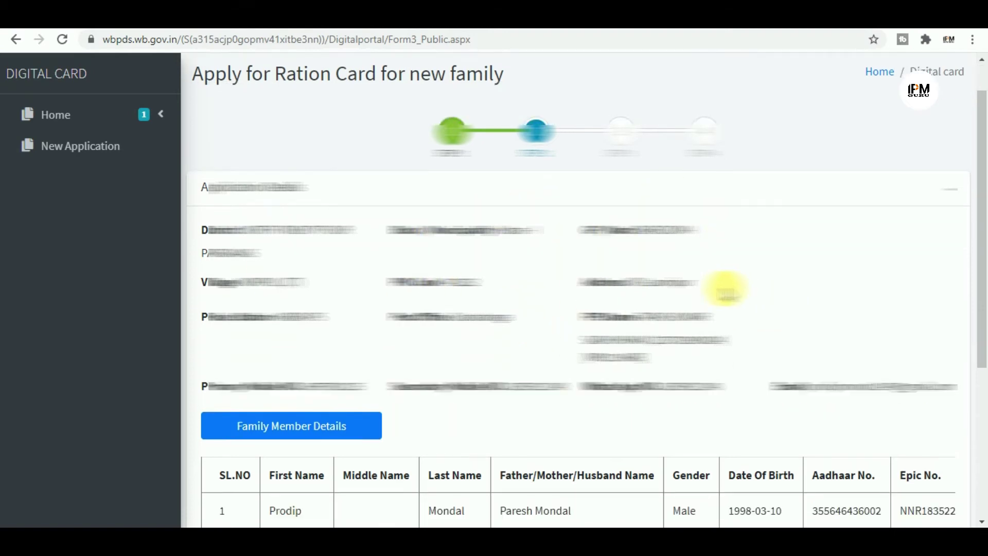
scroll(726, 288, down, 1)
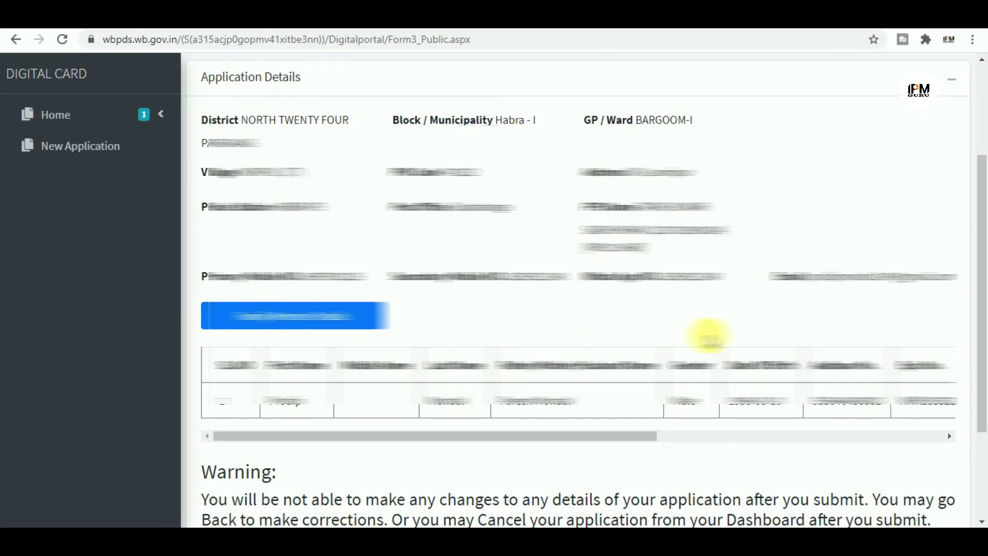
scroll(756, 339, down, 2)
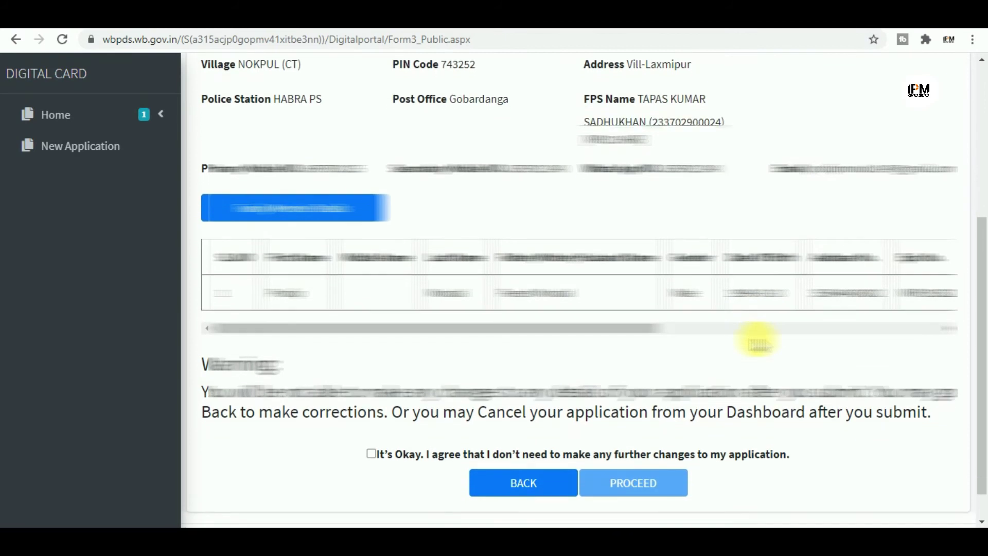
scroll(756, 338, down, 1)
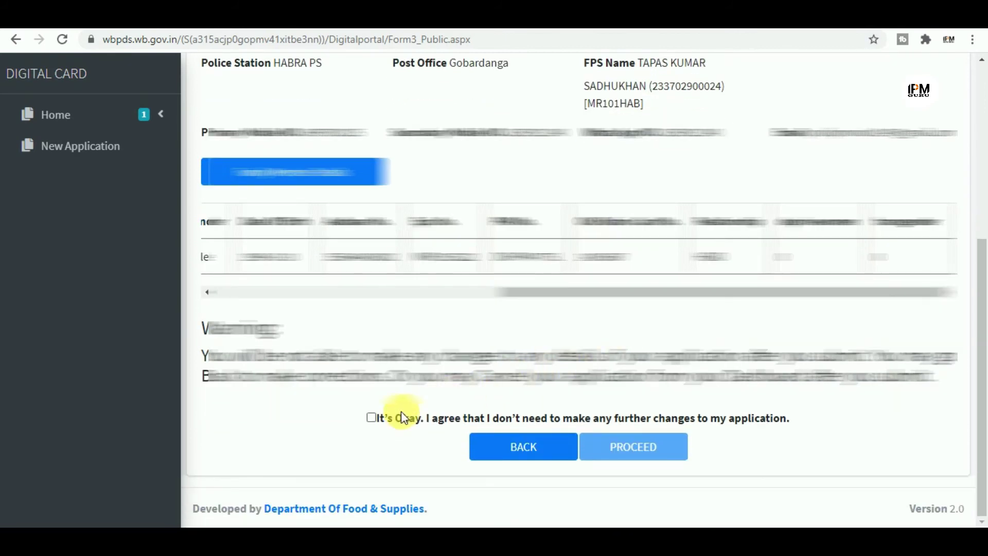
click(371, 417)
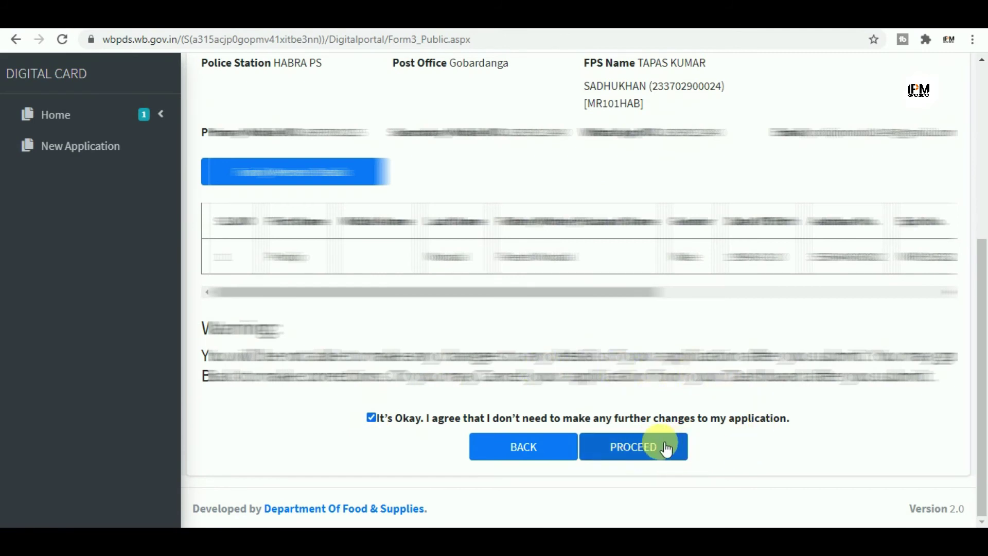
click(665, 449)
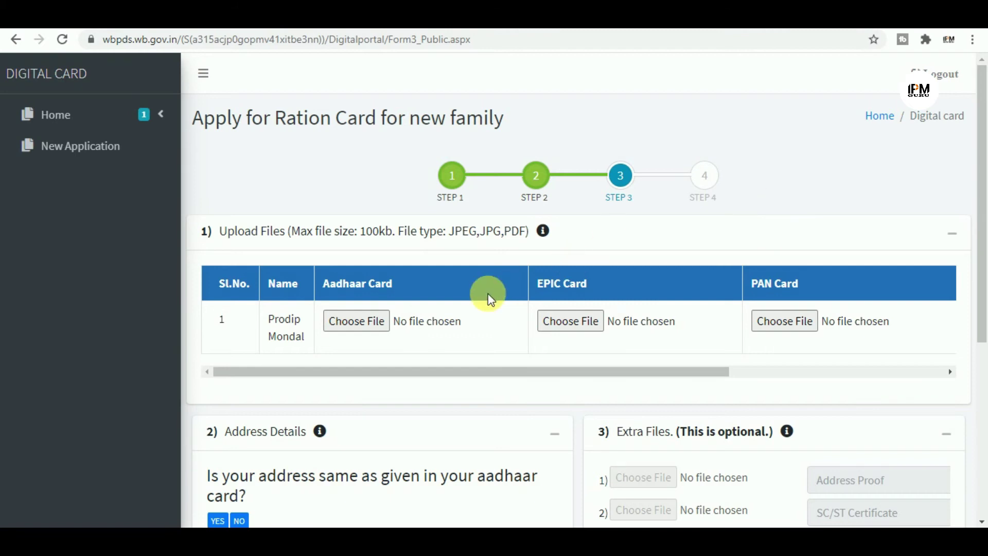
- Declare that the address is the same as in the Aadhaar card and select the applicant's Aadhaar entry
scroll(487, 296, down, 3)
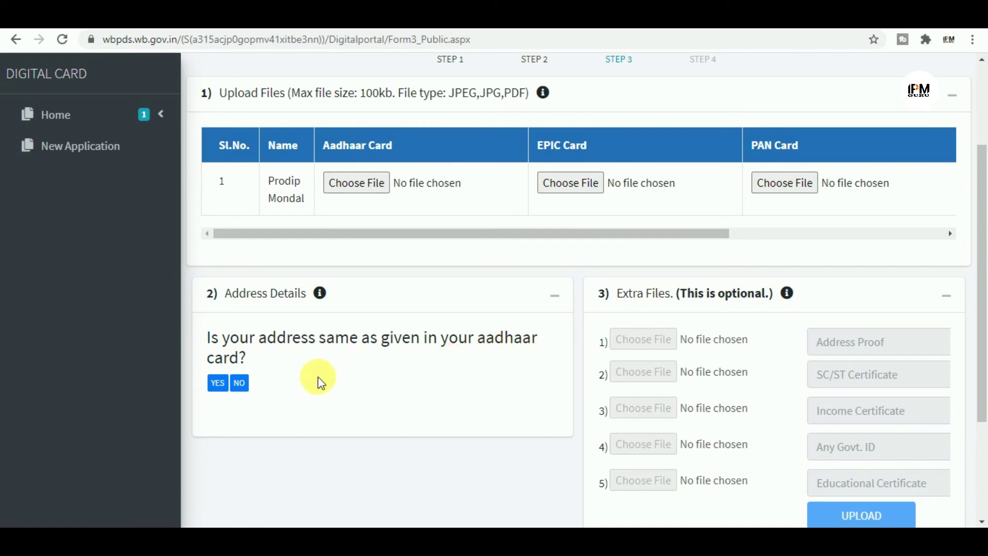
click(220, 387)
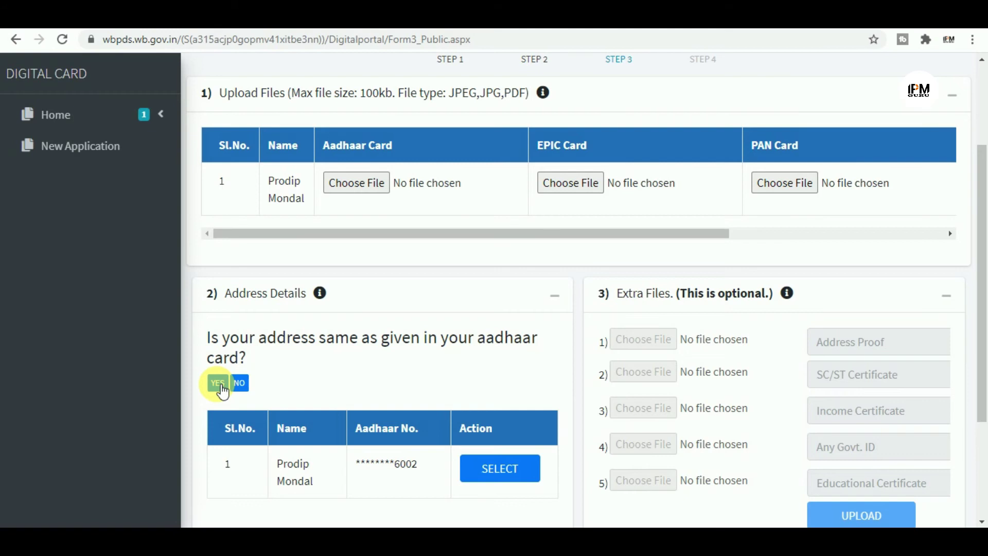
scroll(500, 357, down, 3)
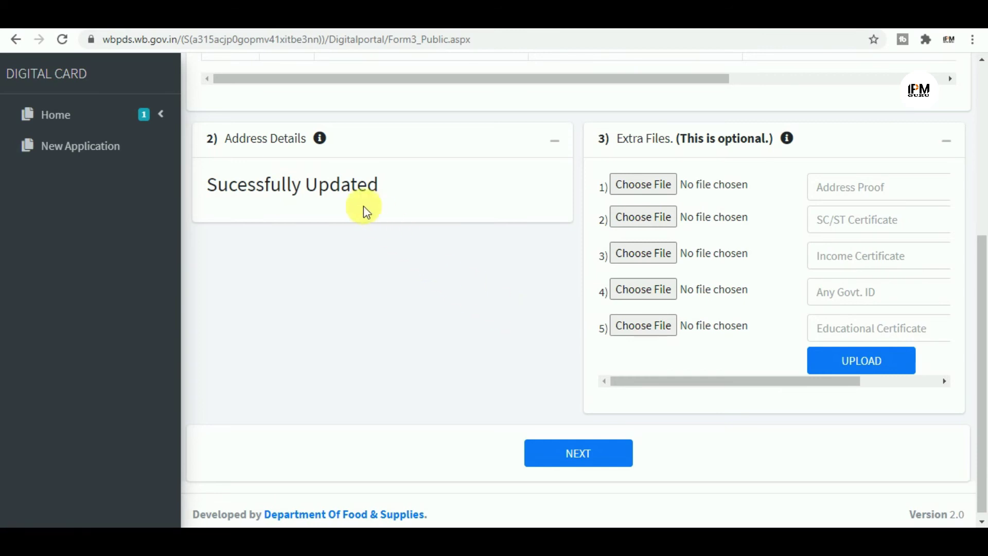
- Upload the applicant's Aadhaar card image, img20200813_86.jpg as the EPIC card and img20200813_85.jpg as the PAN card
scroll(513, 368, up, 3)
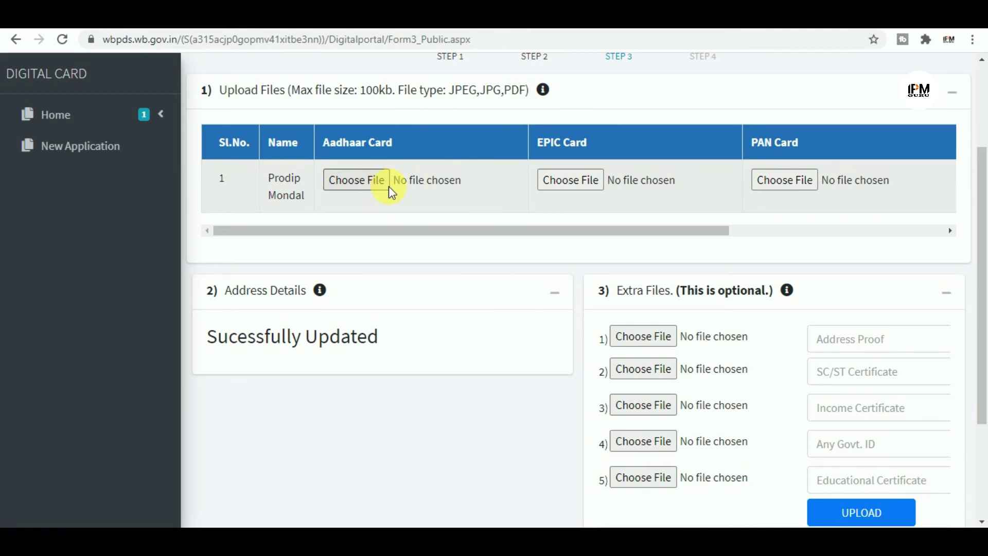
scroll(345, 289, up, 2)
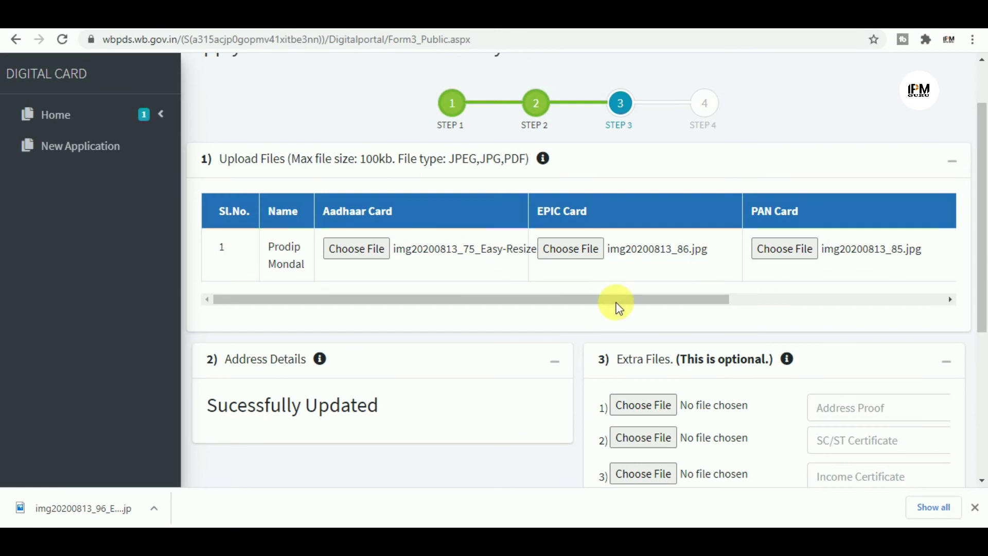
scroll(747, 333, down, 2)
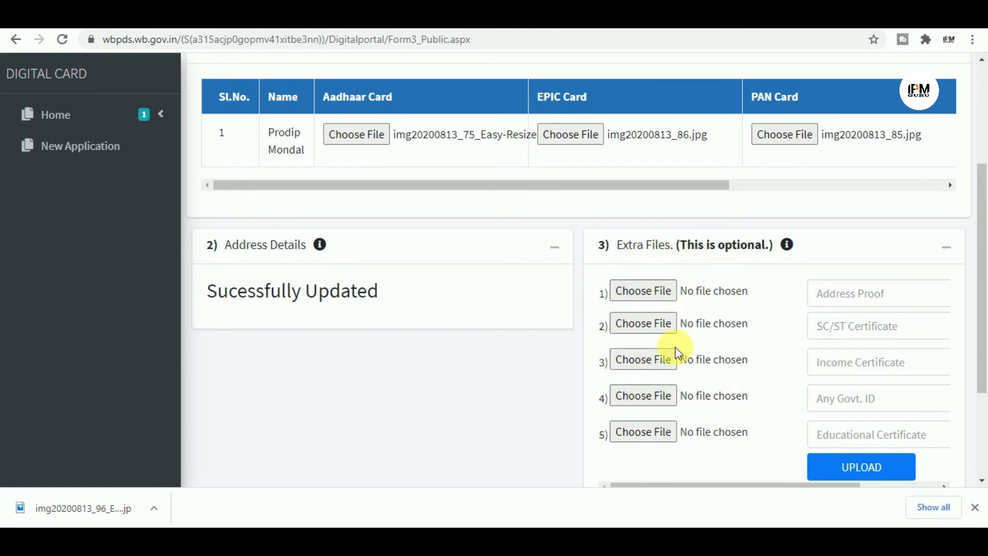
scroll(602, 306, up, 2)
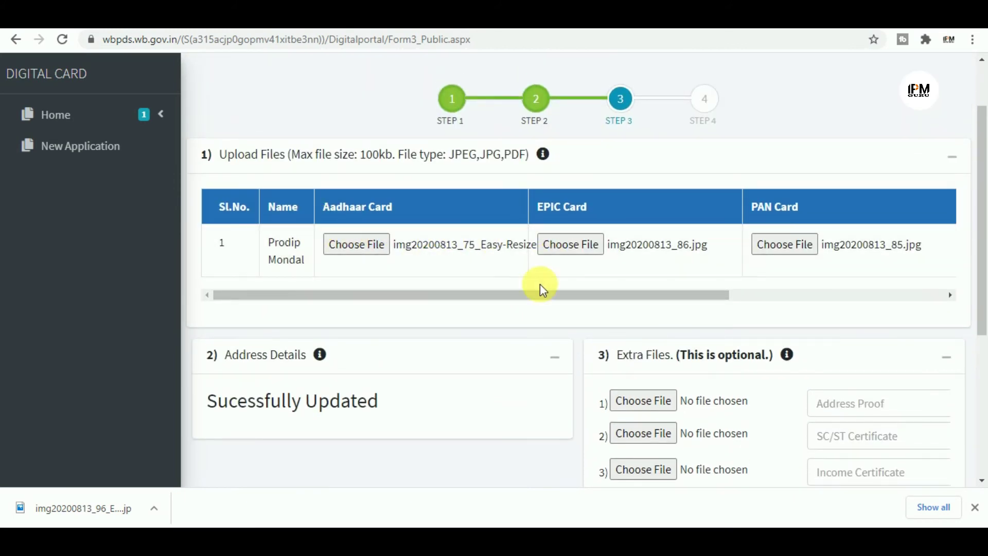
drag(583, 295, 822, 295)
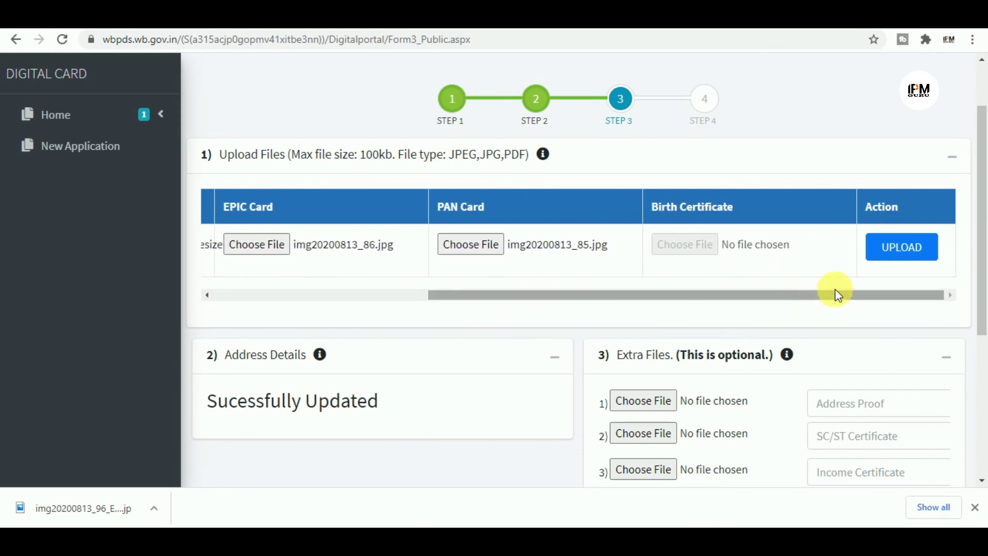
click(921, 254)
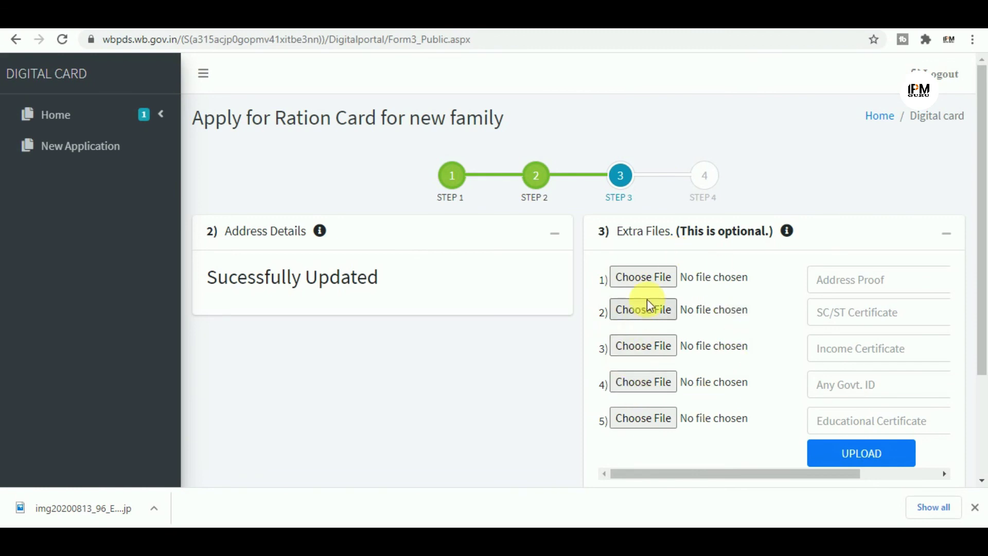
- Certify and submit the application without extra files using the one-time password, and check its submission status
scroll(771, 379, down, 3)
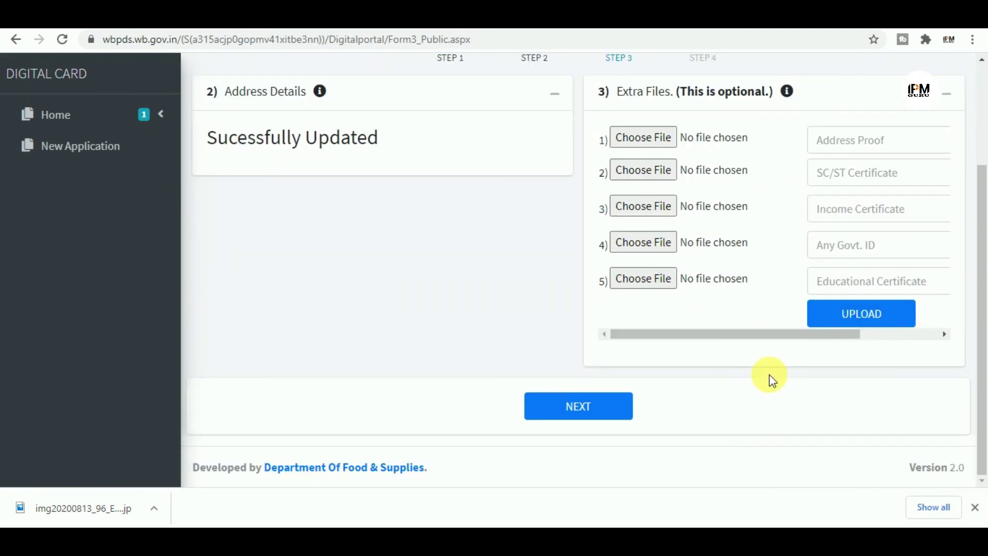
click(566, 410)
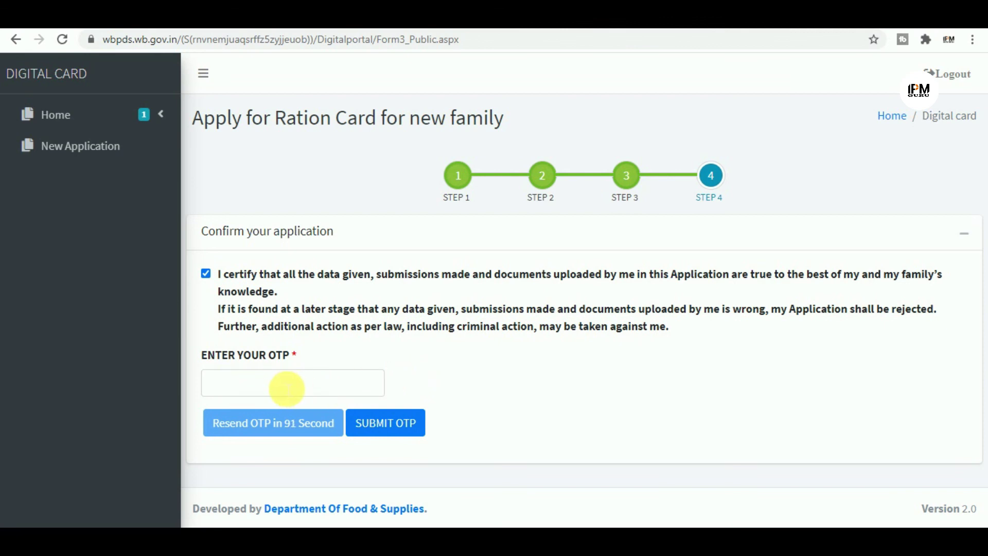
click(407, 436)
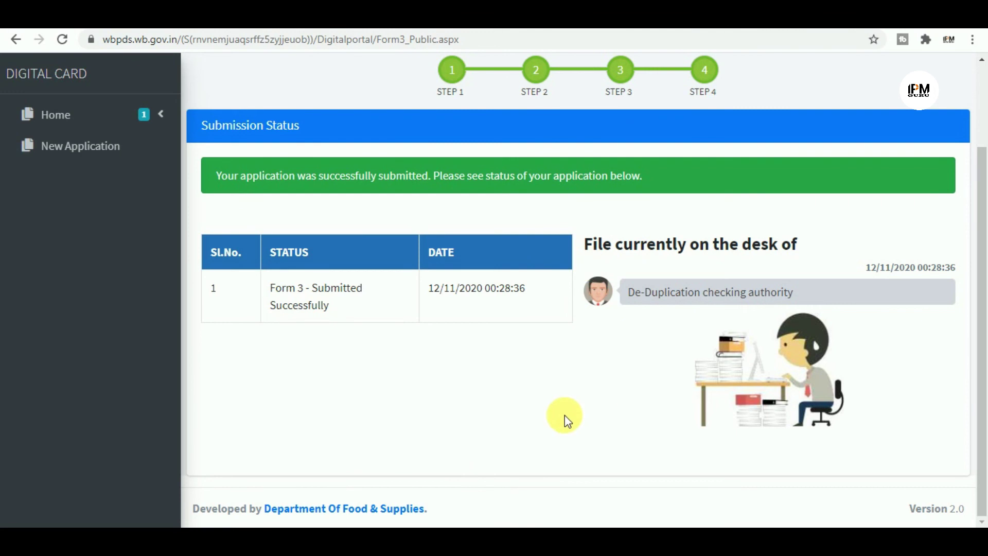
scroll(739, 270, up, 2)
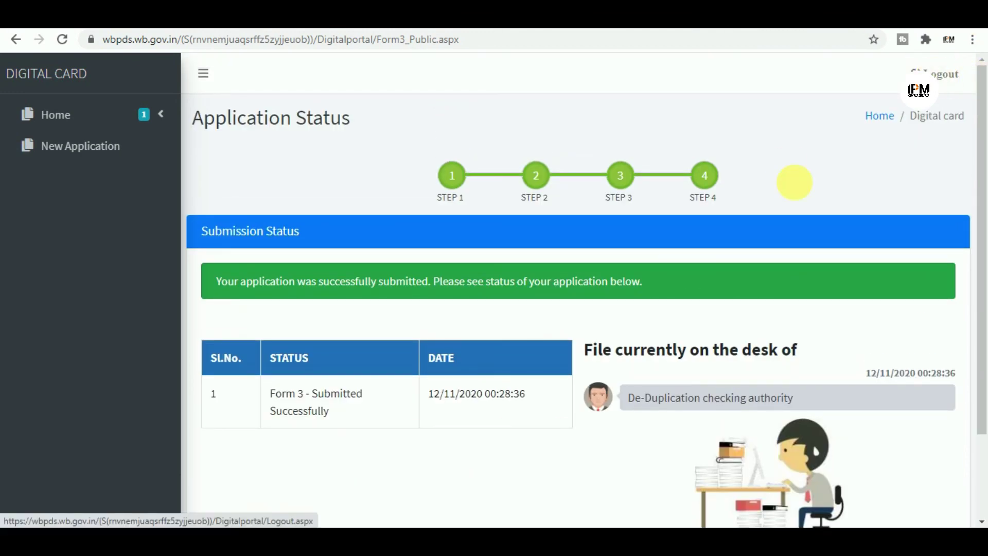
scroll(514, 402, down, 2)
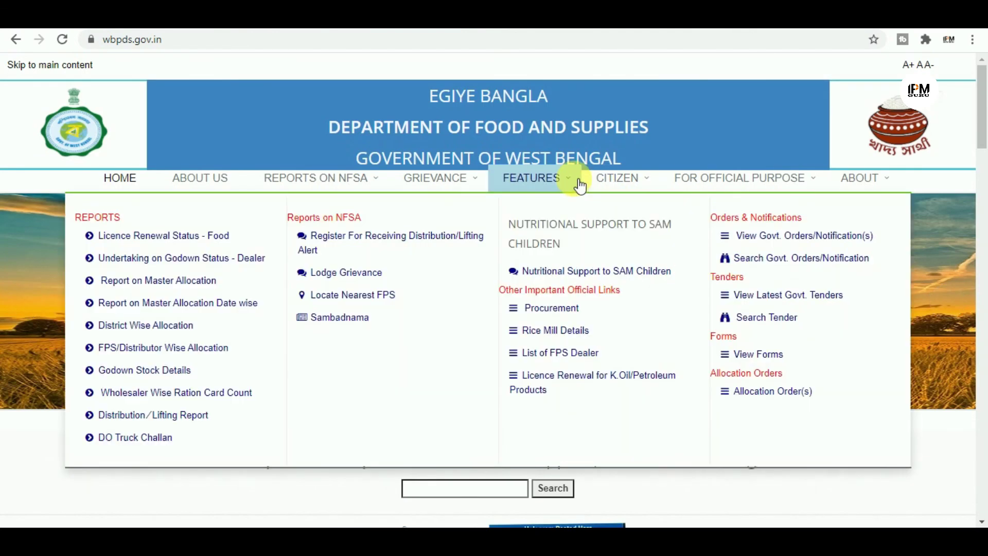
- Open the ration card application status check on the Food and Supplies website and set the form type to Form-III
mouse_move(616, 184)
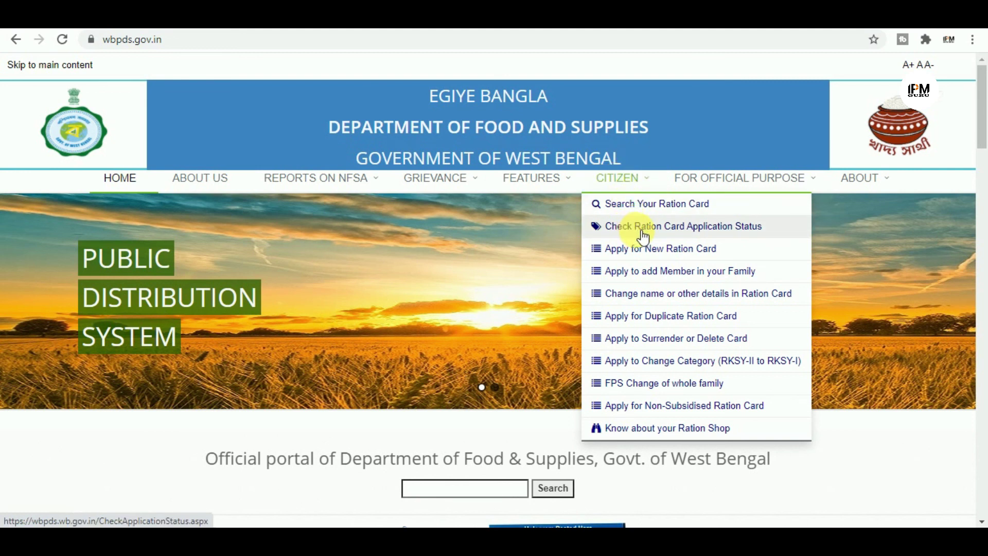
click(704, 231)
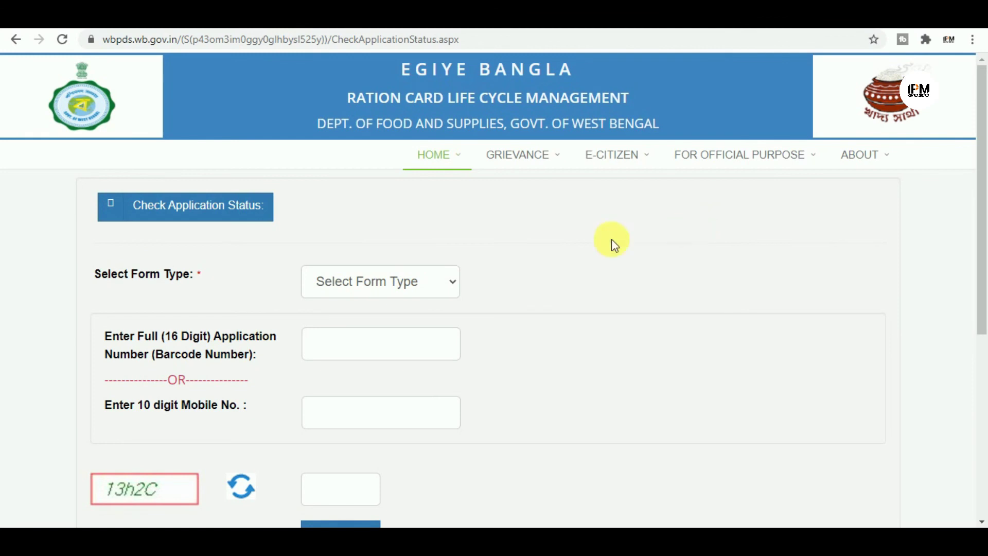
click(434, 273)
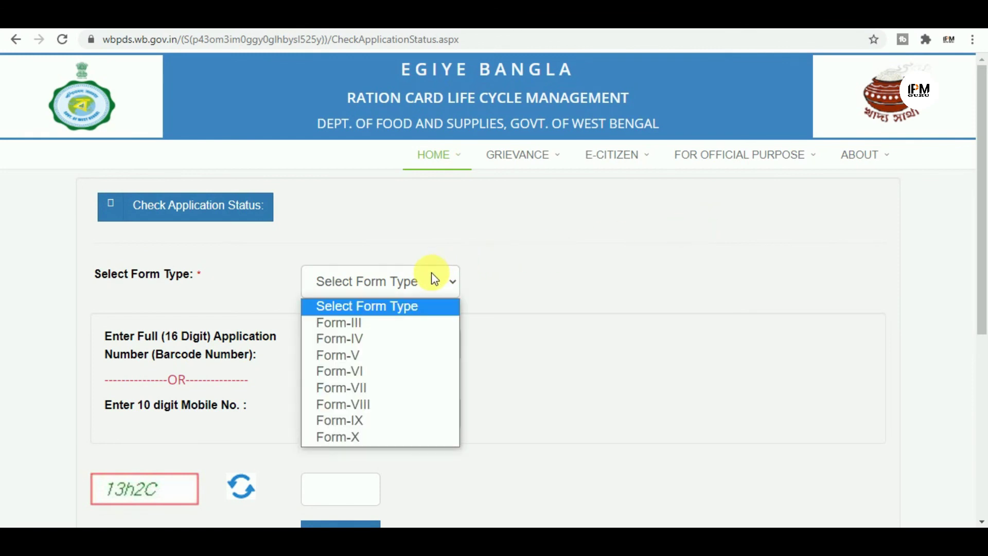
click(392, 330)
scroll(493, 308, down, 5)
scroll(493, 308, up, 2)
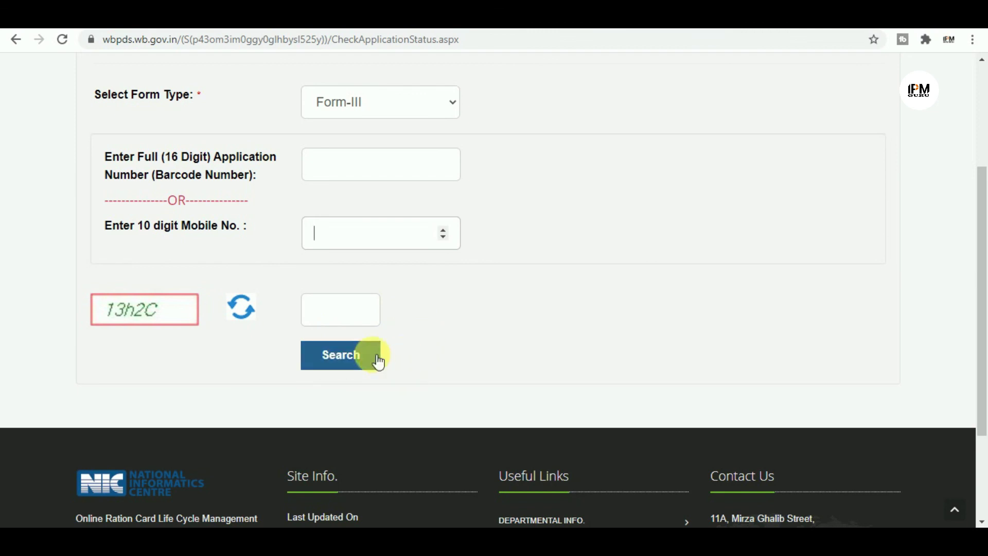
scroll(727, 249, up, 4)
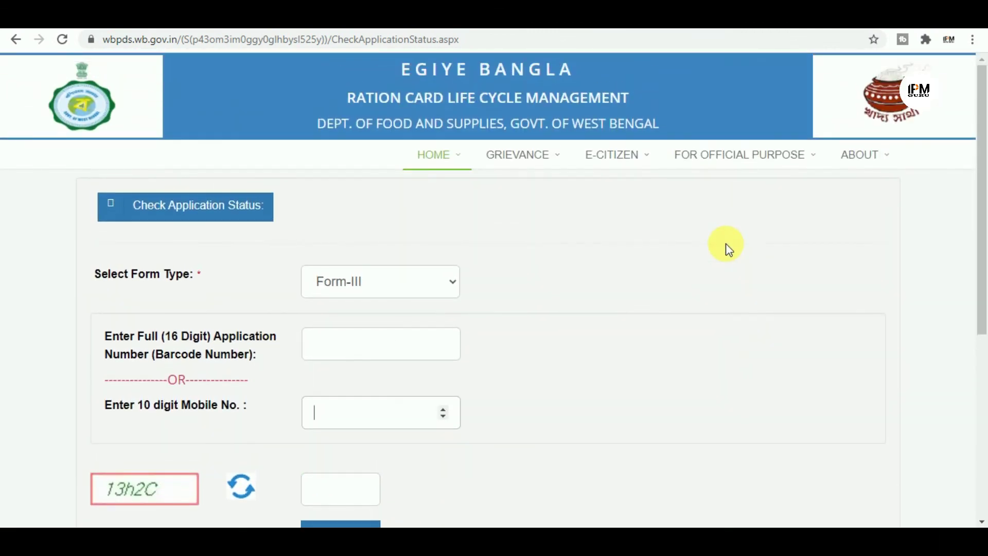